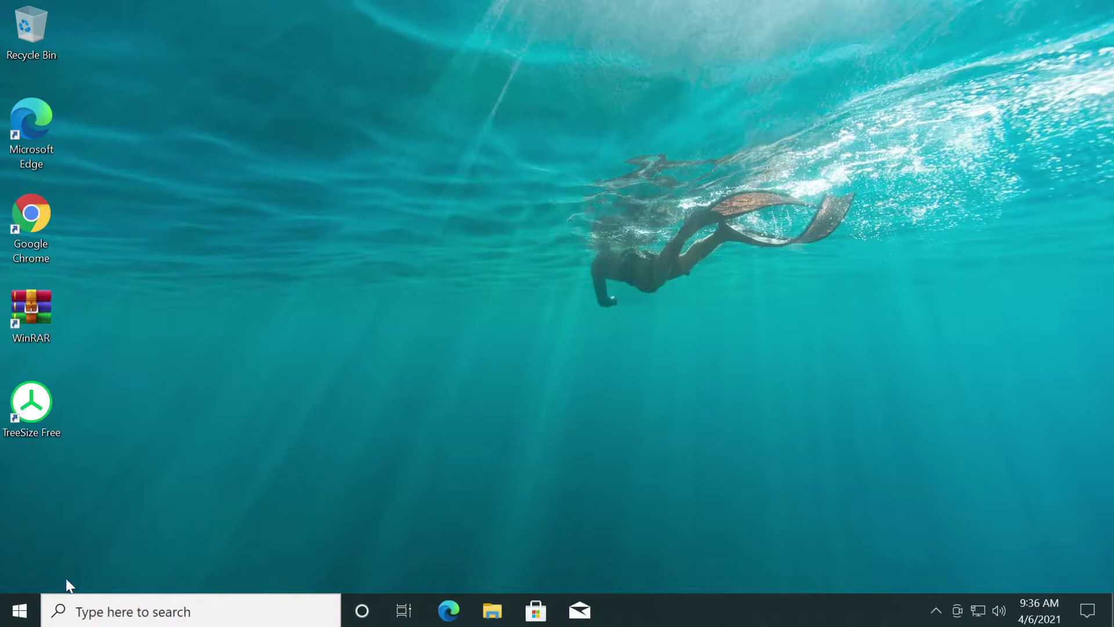
Step: Review the additional troubleshooters under Update & Security in Settings, then close Settings
left_click(19, 610)
left_click(26, 527)
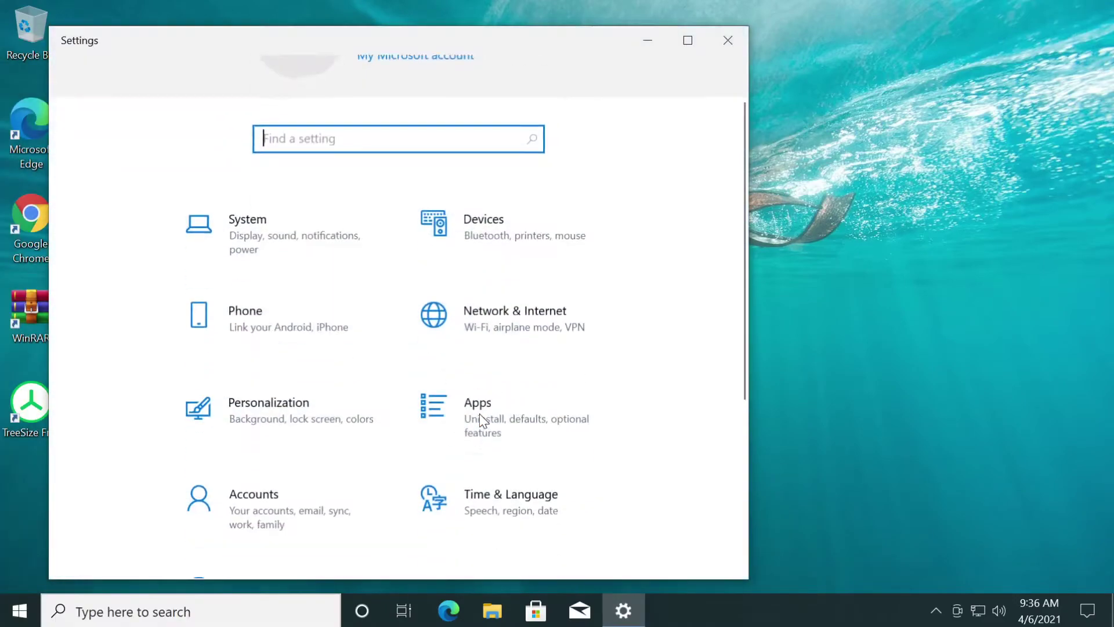
scroll(481, 419, "down", 4)
scroll(269, 522, "up", 1)
scroll(267, 529, "down", 1)
left_click(266, 529)
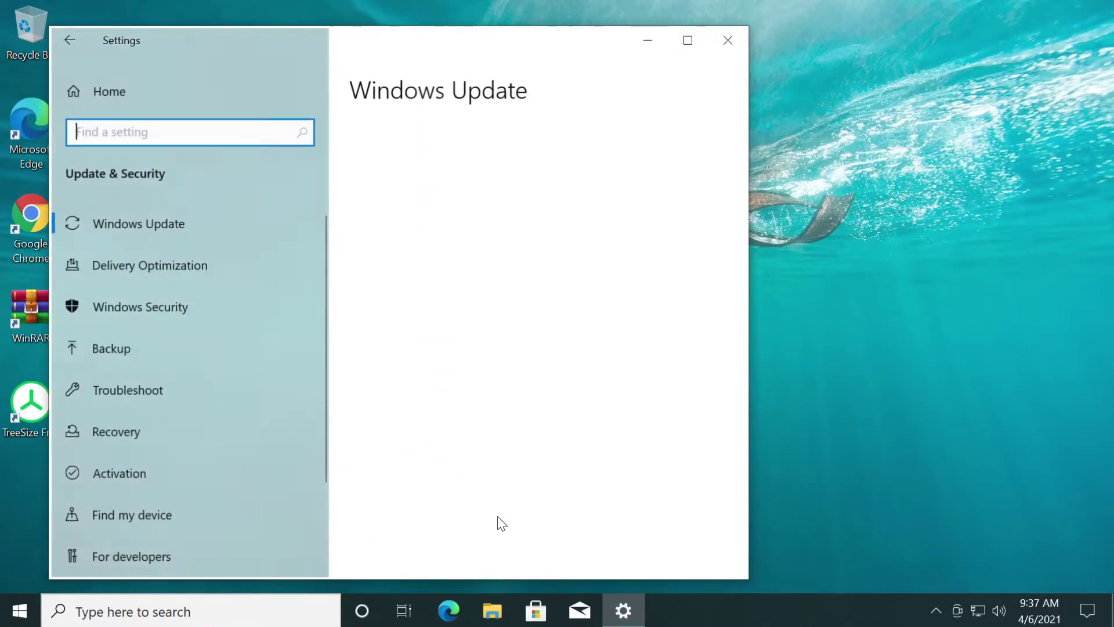
left_click(189, 399)
scroll(473, 458, "down", 1)
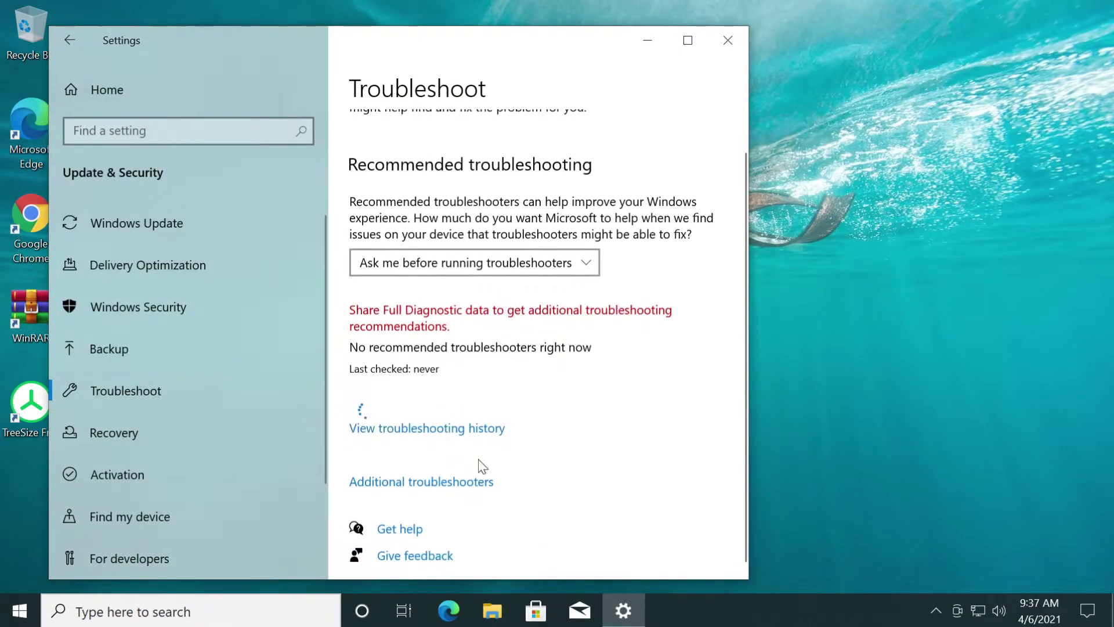
left_click(429, 484)
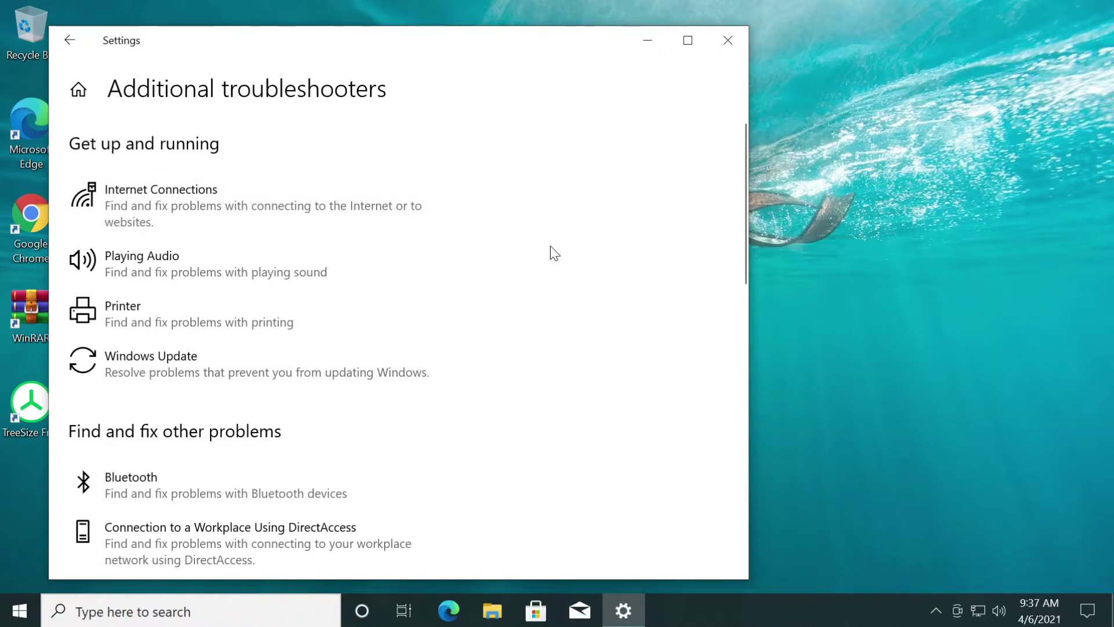
left_click(727, 40)
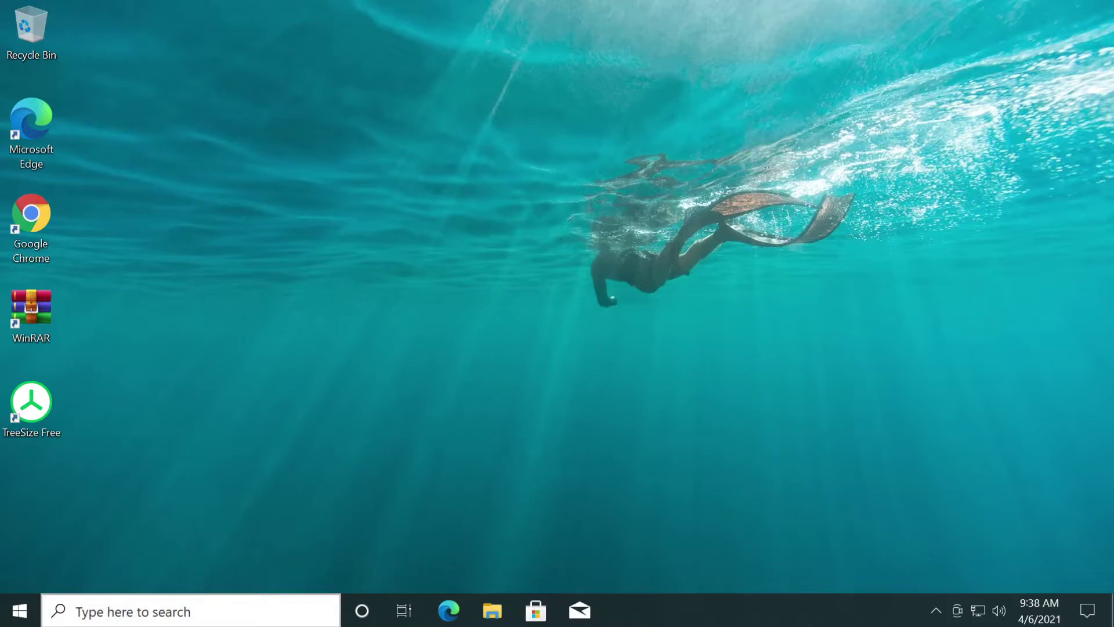
Step: Launch Device Manager from a Windows search for 'device'
left_click(233, 611)
type("device")
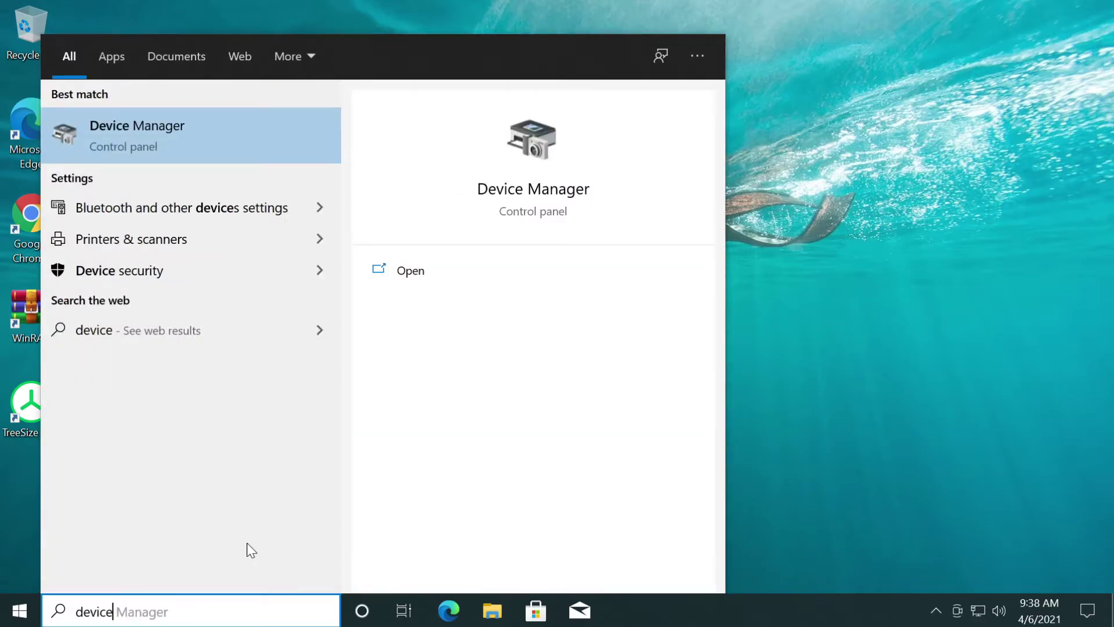
left_click(138, 134)
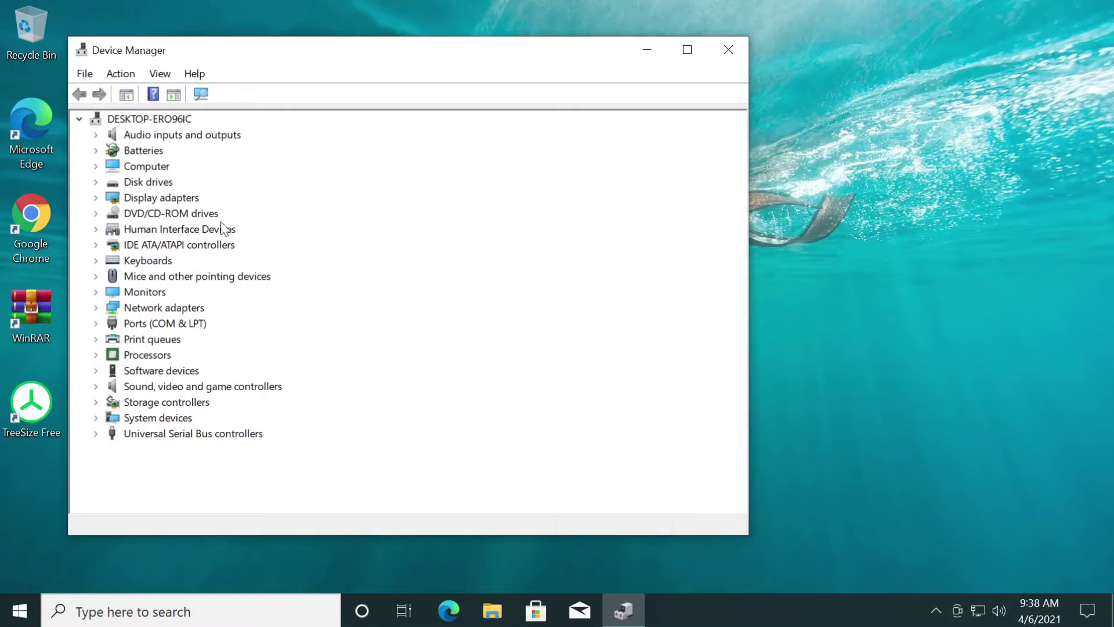
Step: Search automatically for an updated driver for the Intel(R) 82574L Gigabit Network Connection
left_click(155, 308)
left_click(96, 308)
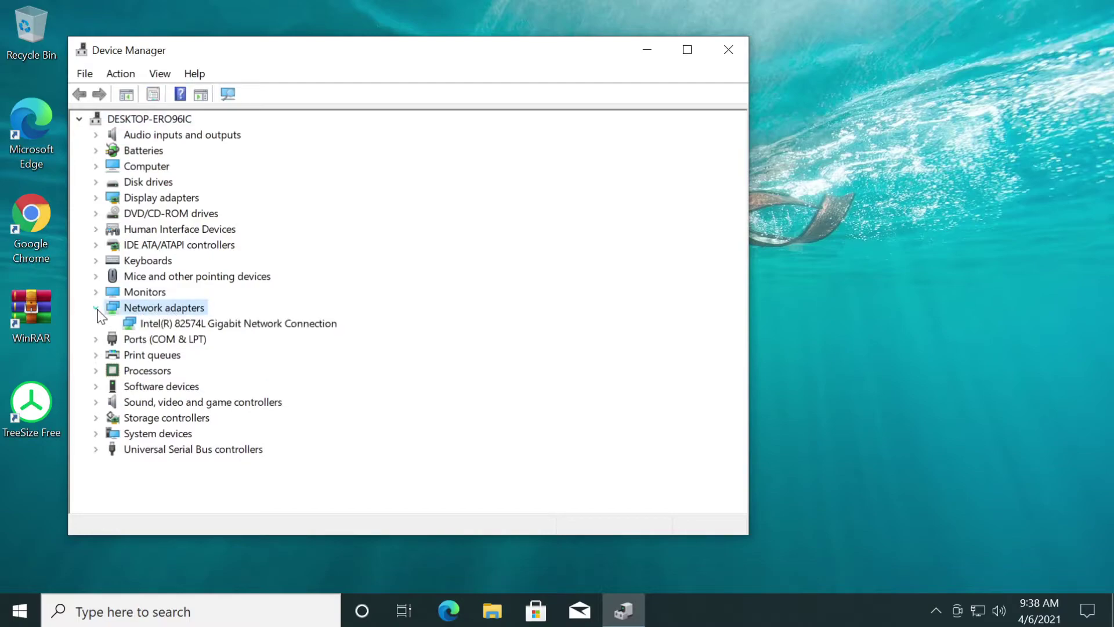
left_click(174, 324)
right_click(201, 317)
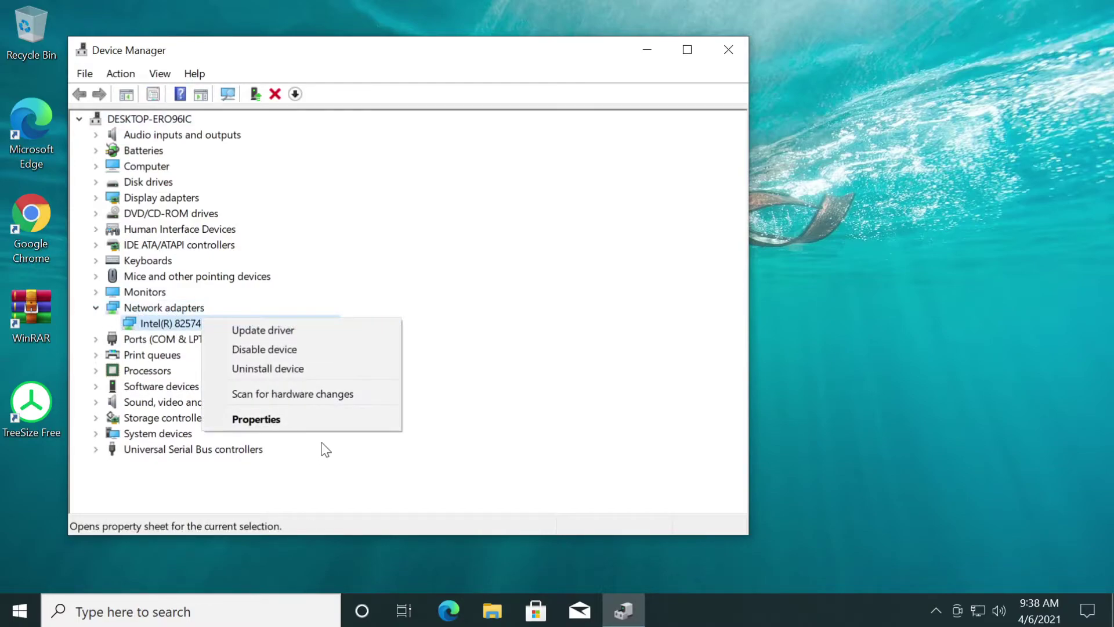
left_click(263, 330)
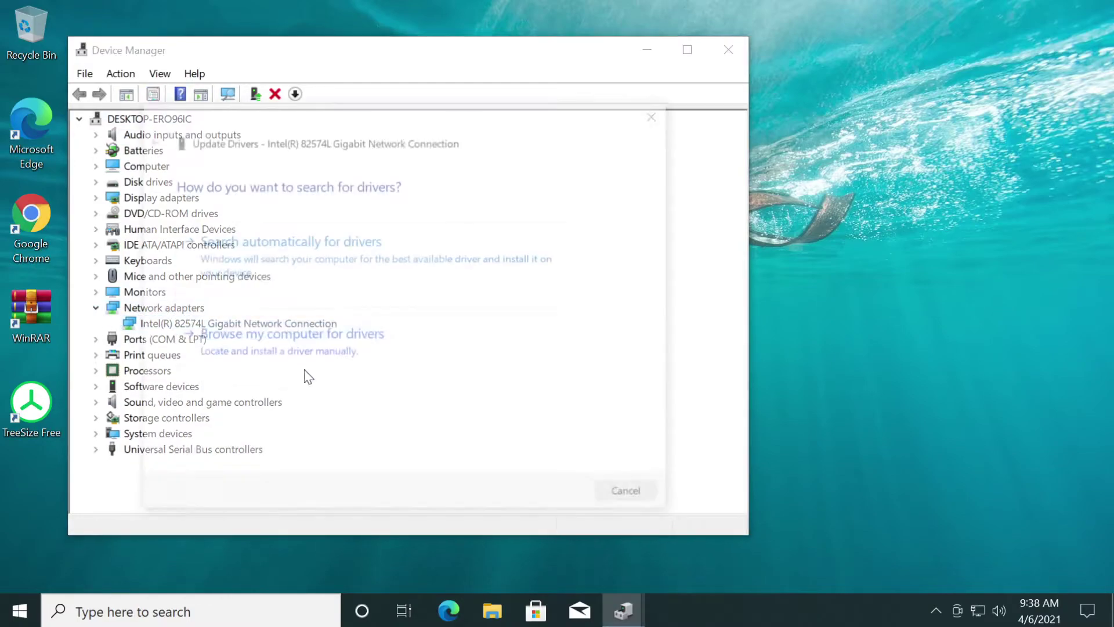
left_click(355, 259)
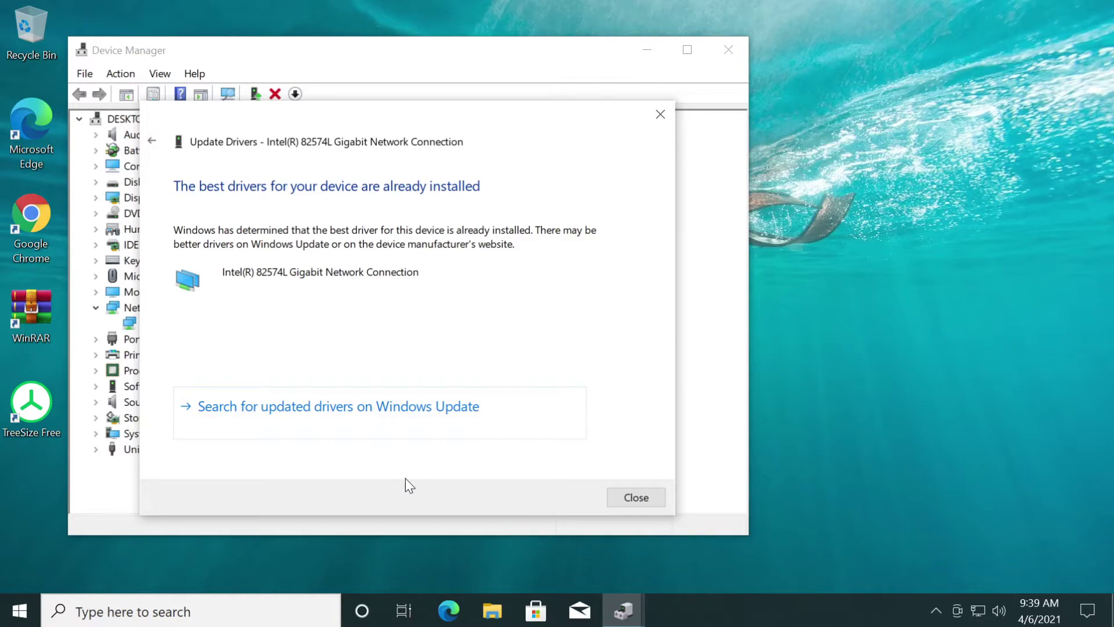
Step: Check the Intel adapter's driver details: Microsoft, version 12.17.10.8, dated 6/12/2018
key("Escape")
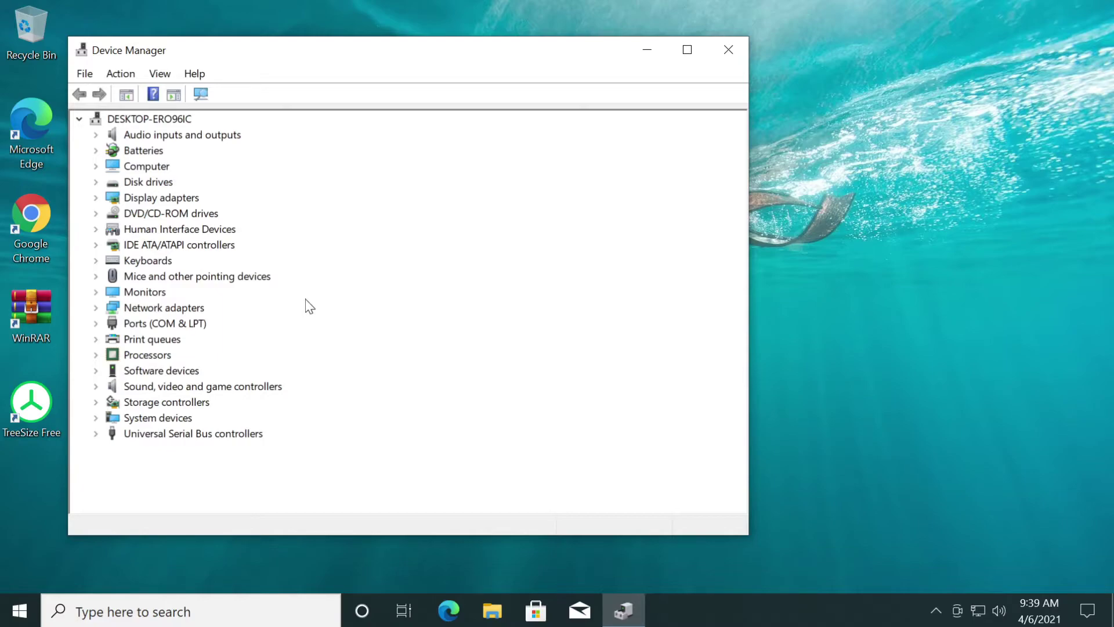
left_click(96, 308)
right_click(171, 322)
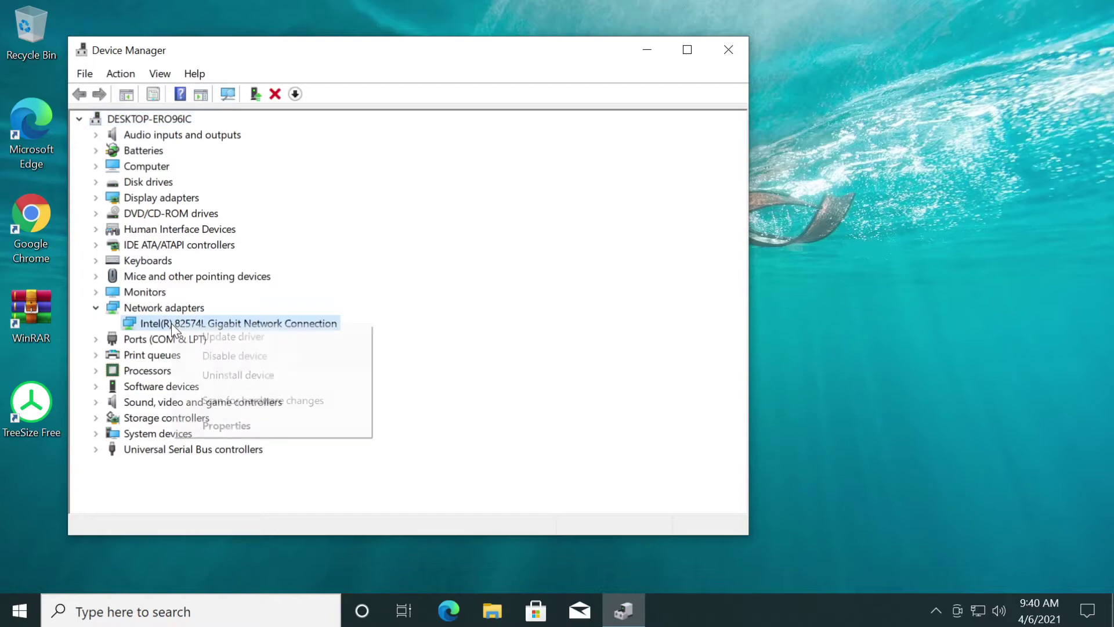
left_click(228, 425)
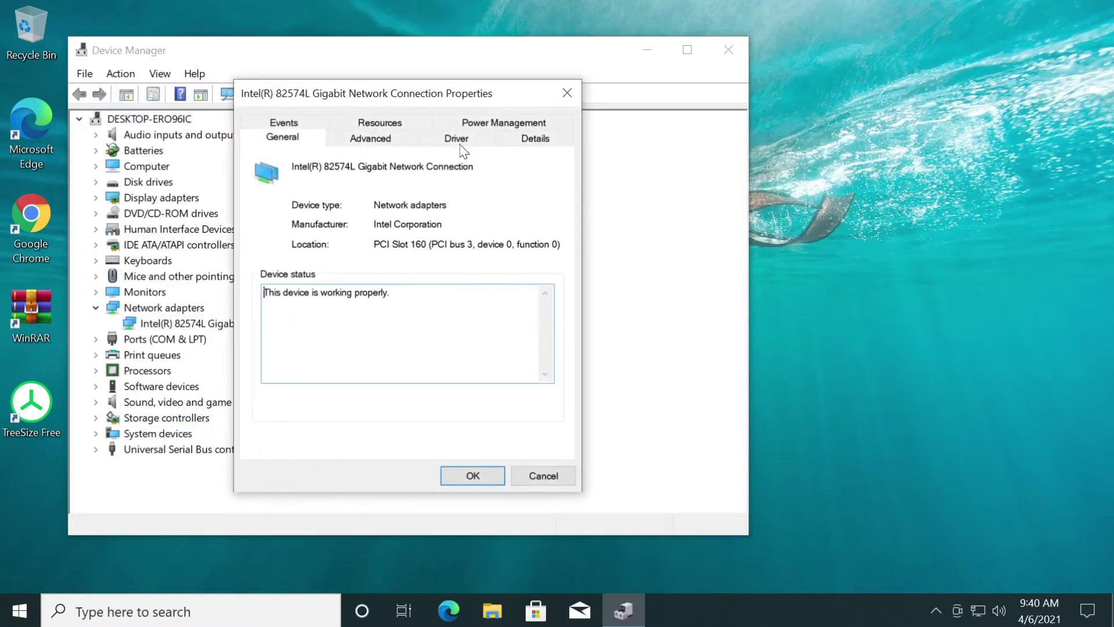
left_click(460, 144)
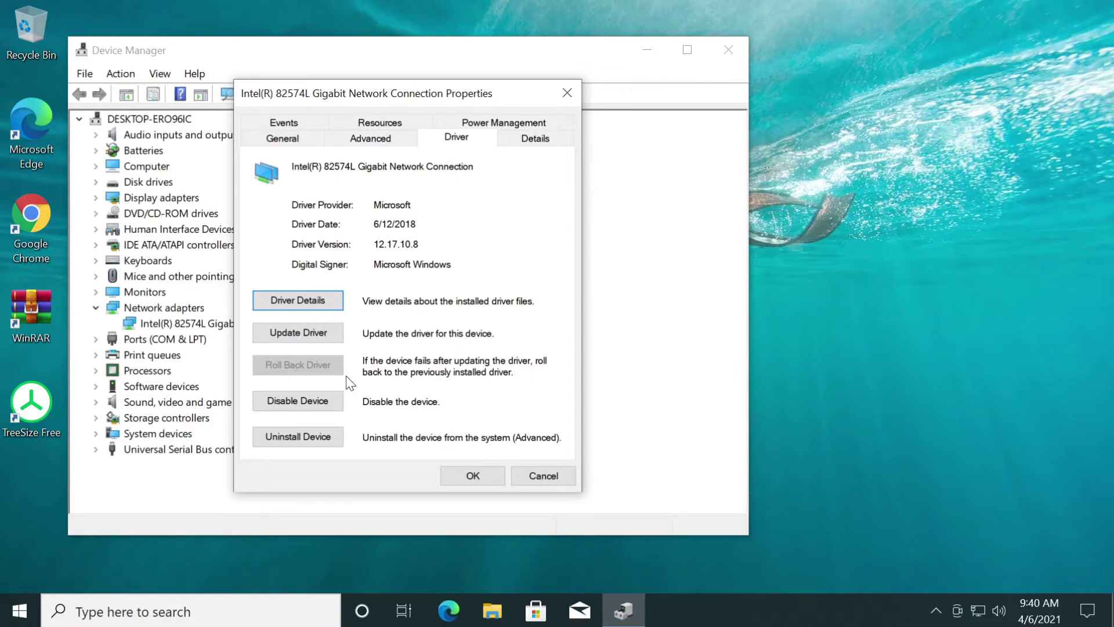
key("Escape")
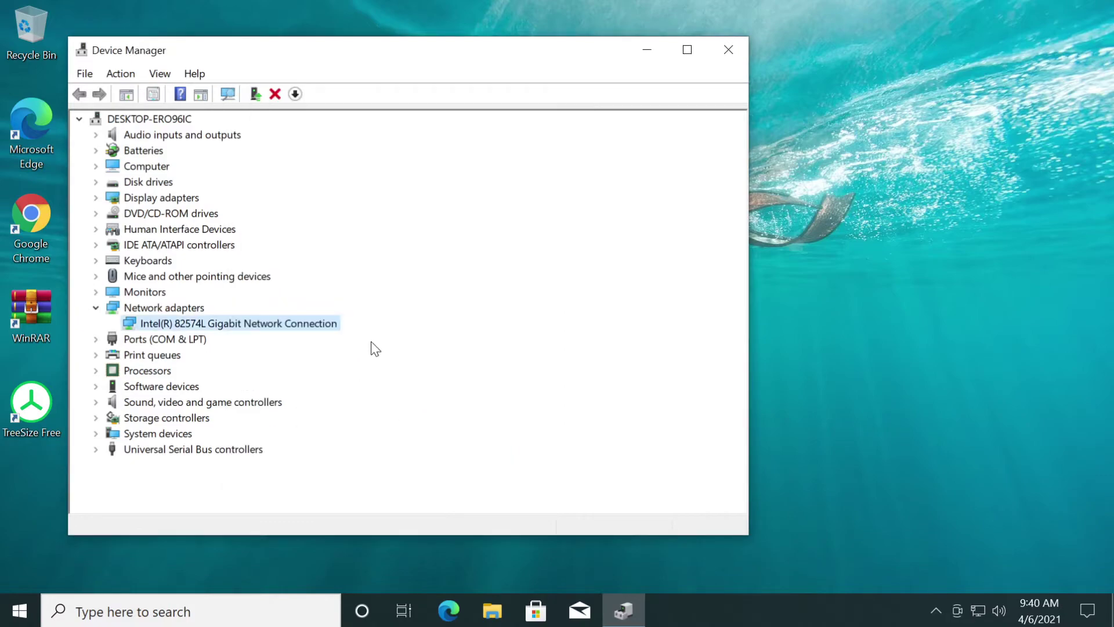
Step: Uninstall the Intel(R) 82574L Gigabit Network Connection device
right_click(219, 328)
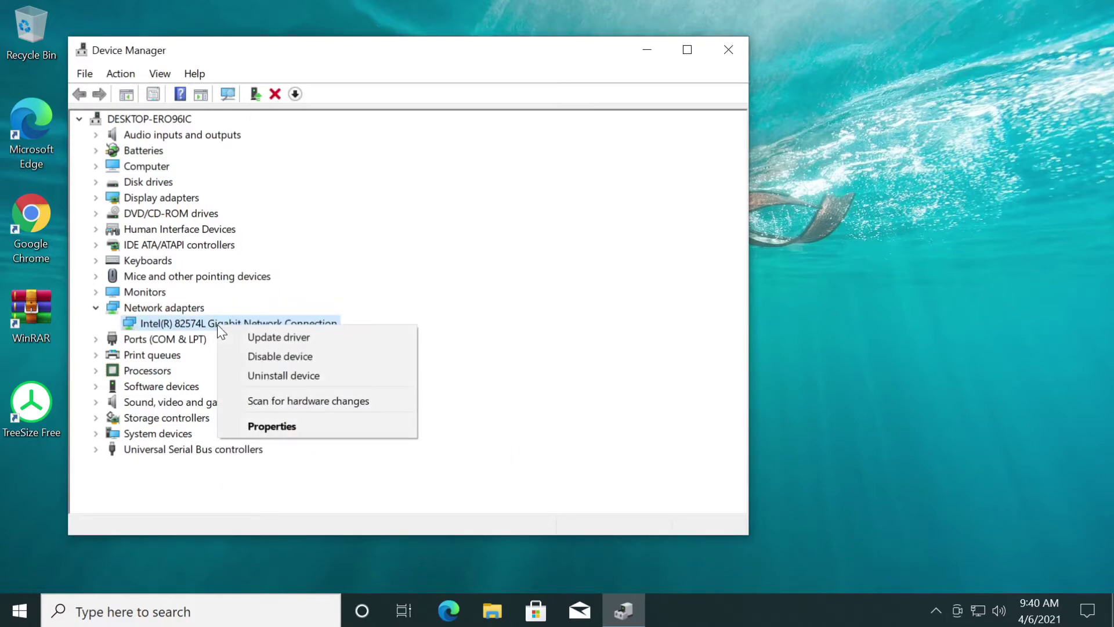
left_click(311, 379)
left_click(584, 373)
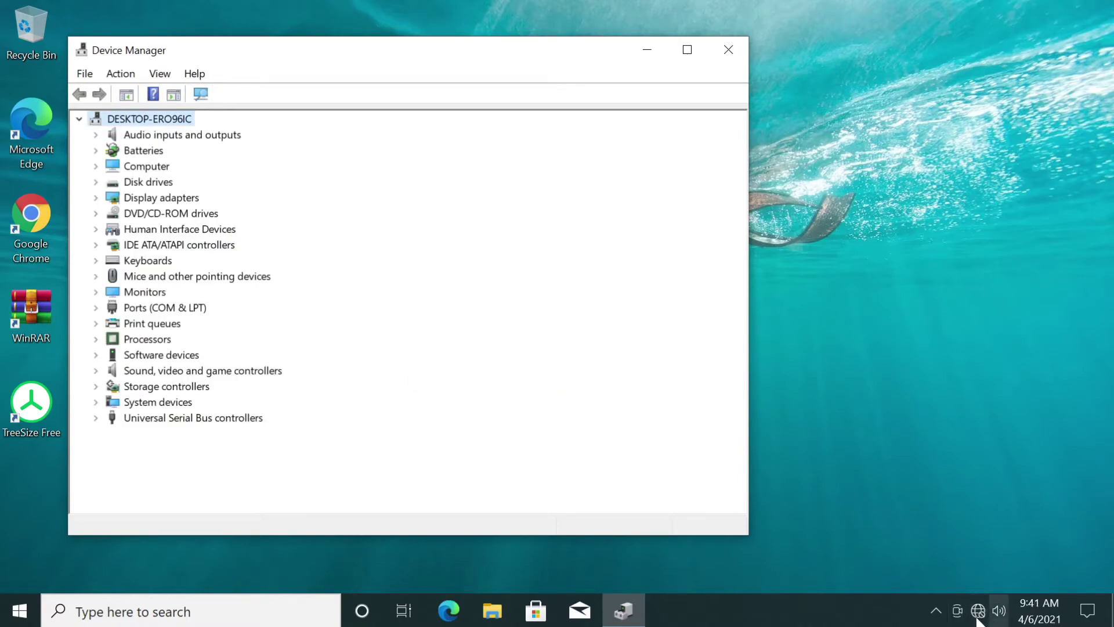
Step: Scan for hardware changes so the Intel adapter is redetected and reinstalled
mouse_move(980, 610)
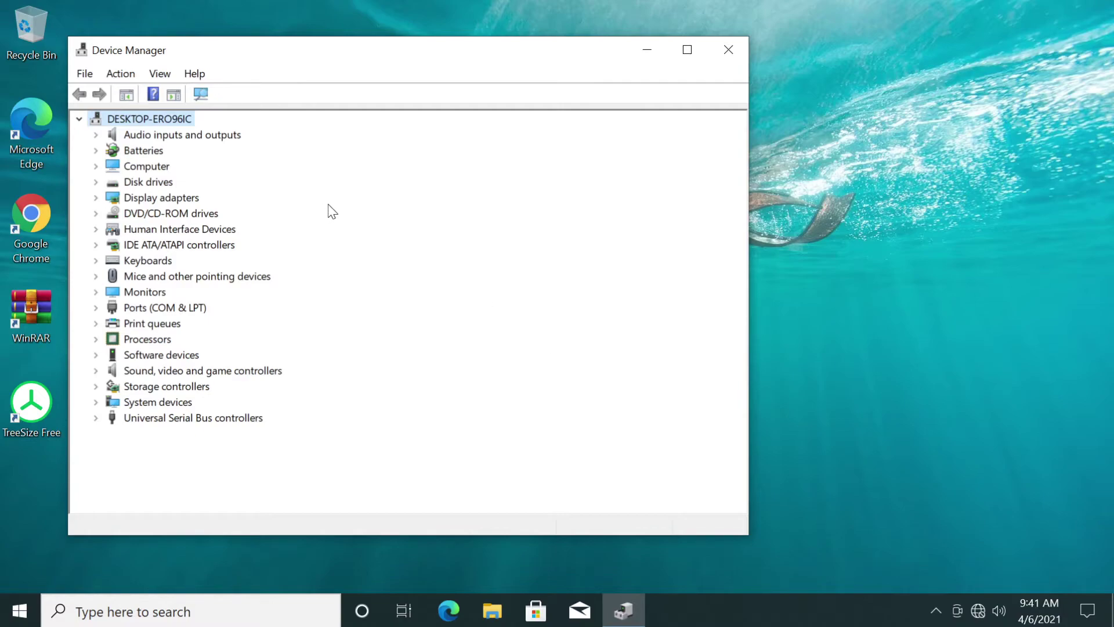
left_click(126, 78)
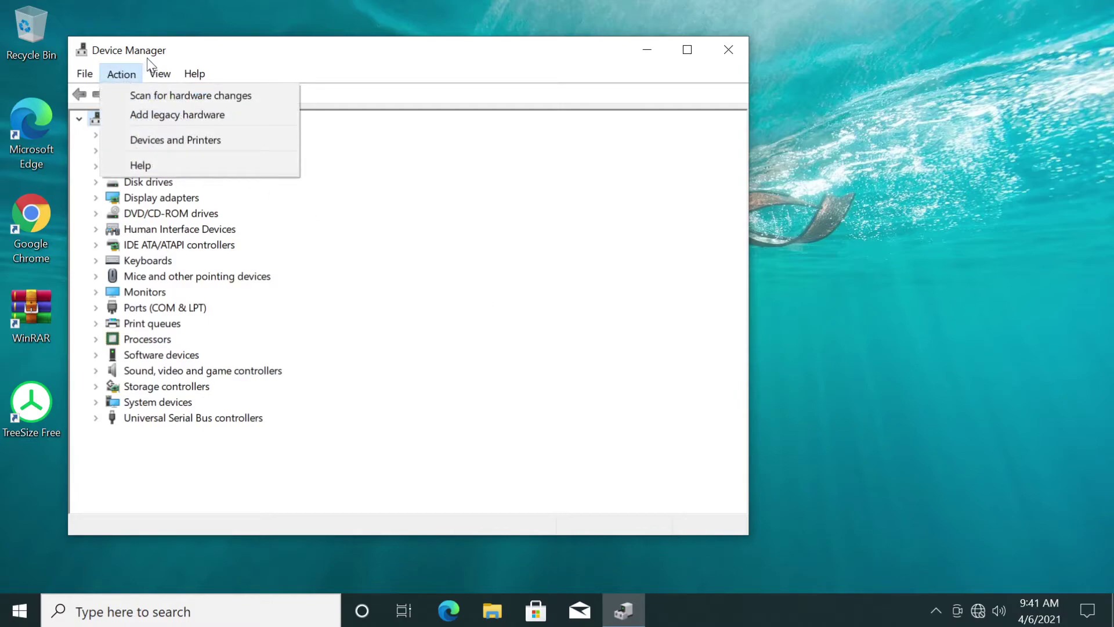
left_click(187, 103)
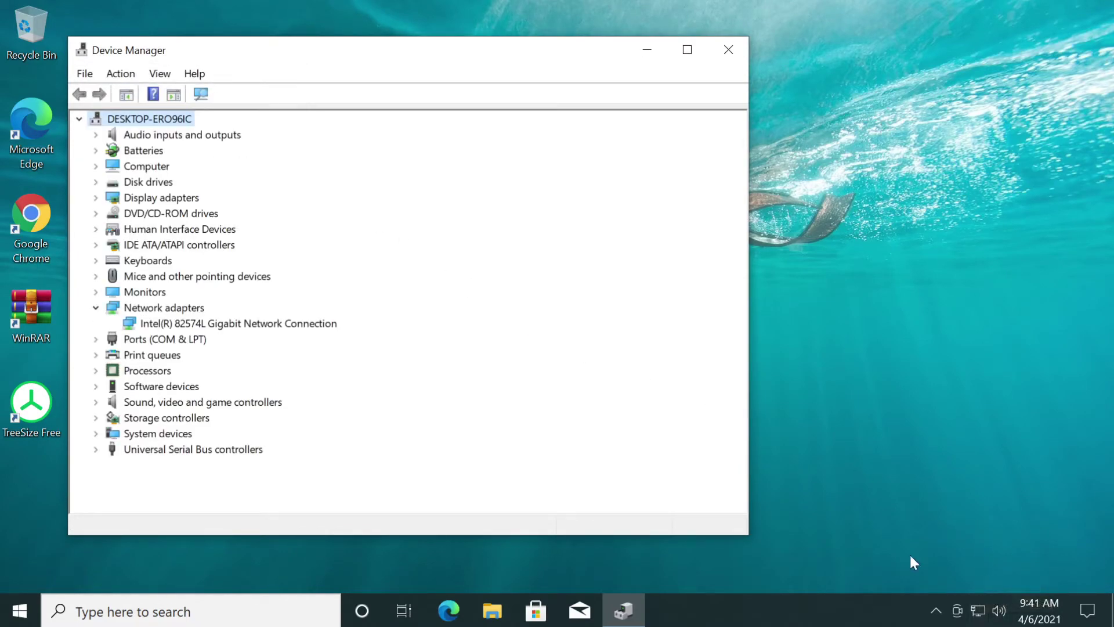
key("alt+F4")
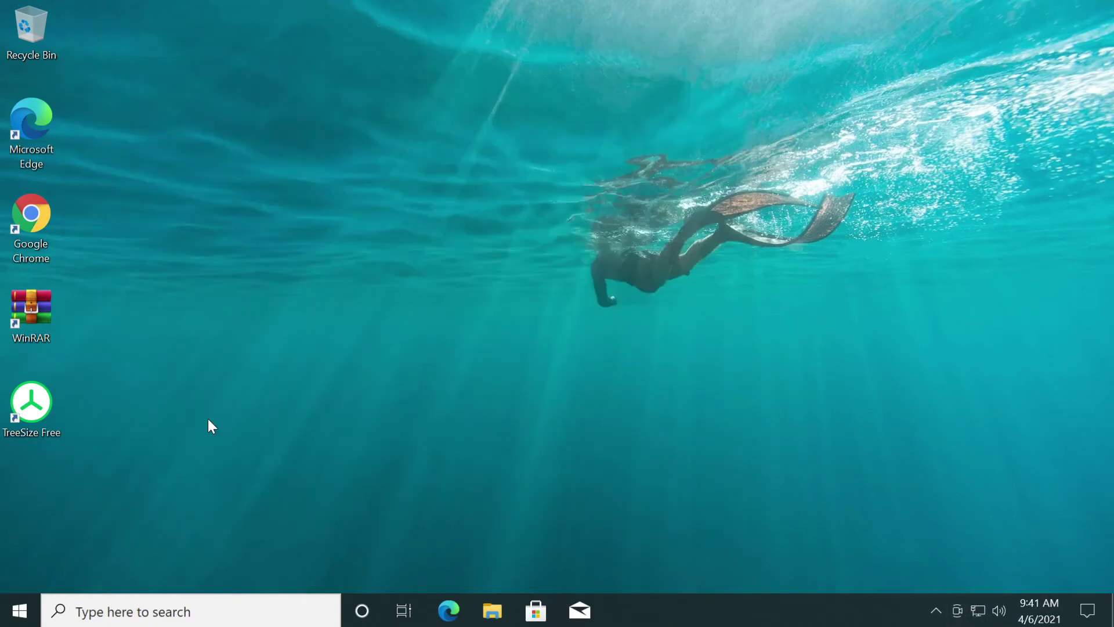
left_click(20, 609)
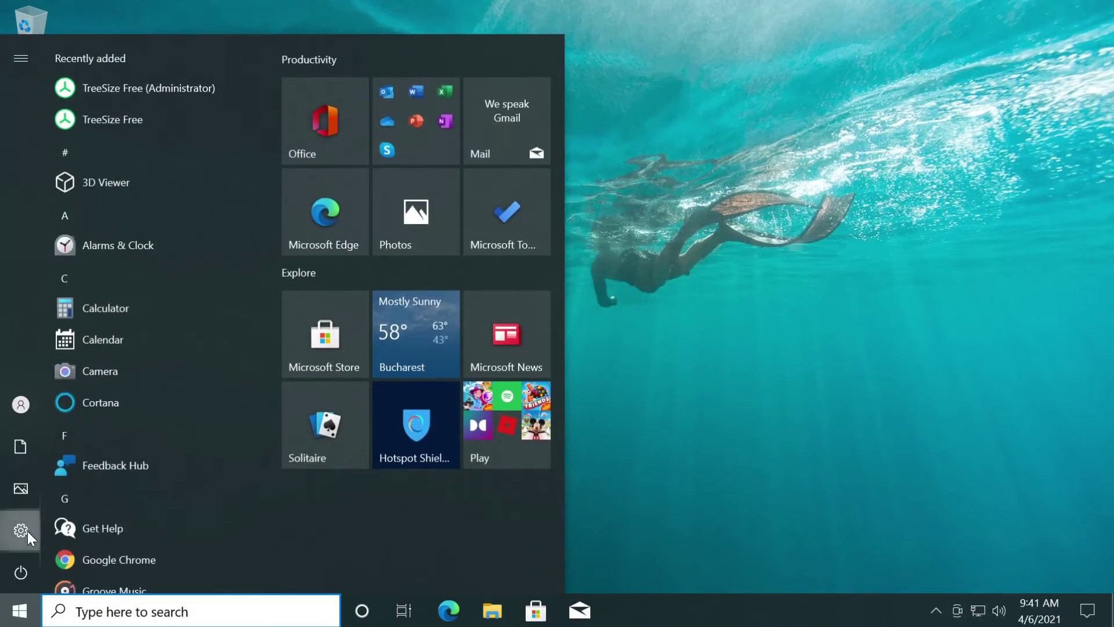
left_click(26, 531)
scroll(360, 366, "down", 5)
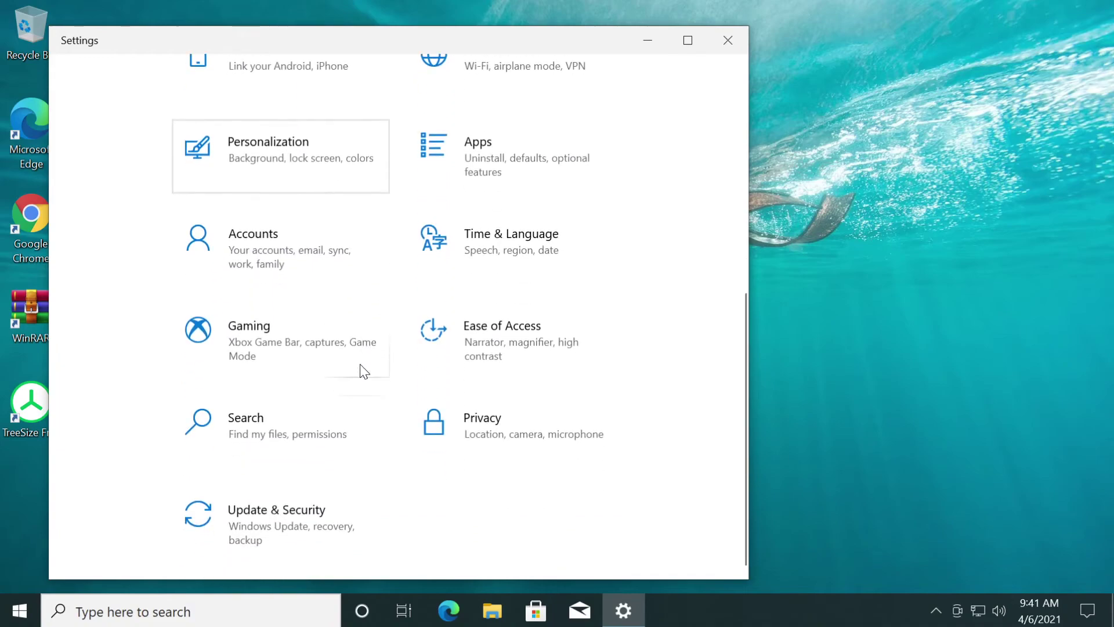
left_click(292, 546)
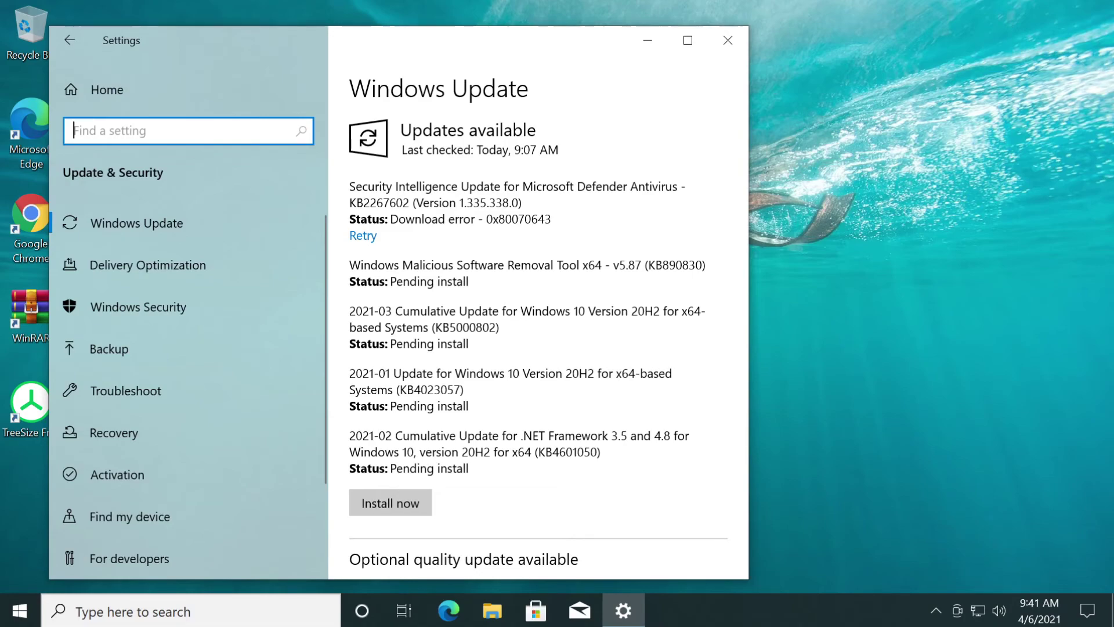
key("alt+F4")
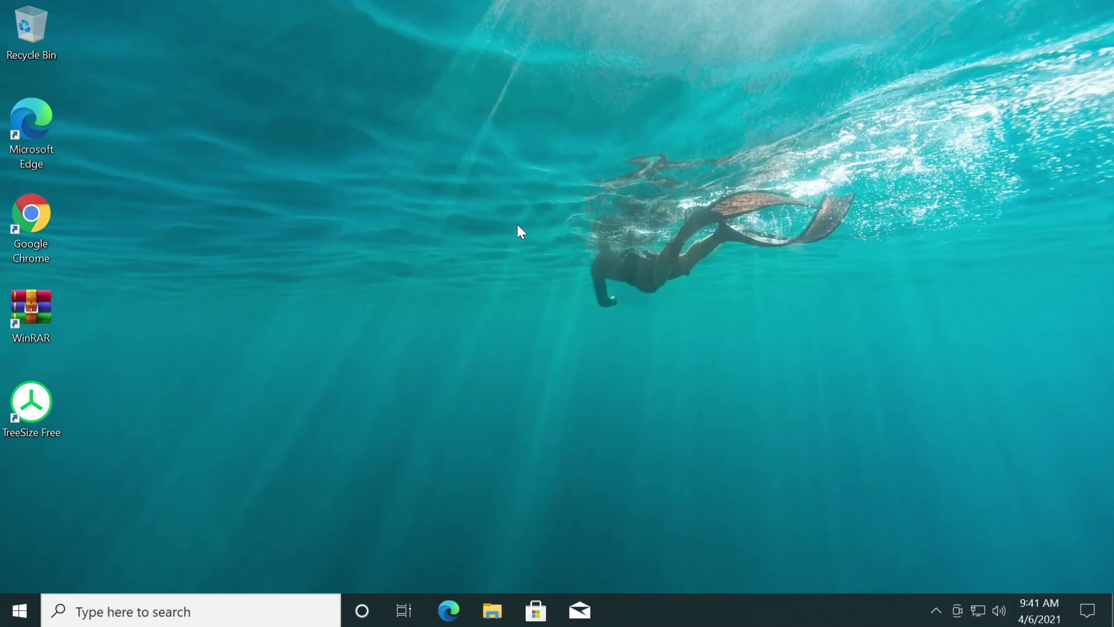